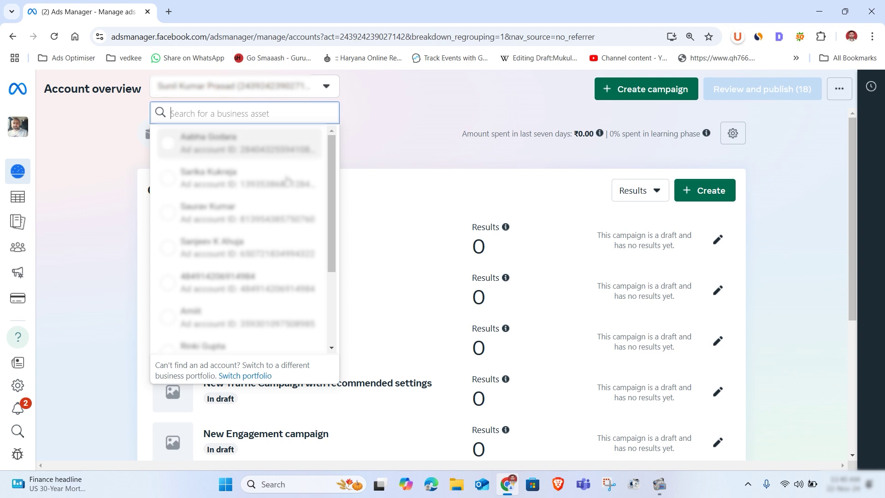
- Switch the account overview to the Fortune Synergy ad account under My Clients
{"action": "scroll", "coordinate": [259, 242], "scroll_direction": "down", "scroll_amount": 3}
{"action": "left_click", "coordinate": [265, 350]}
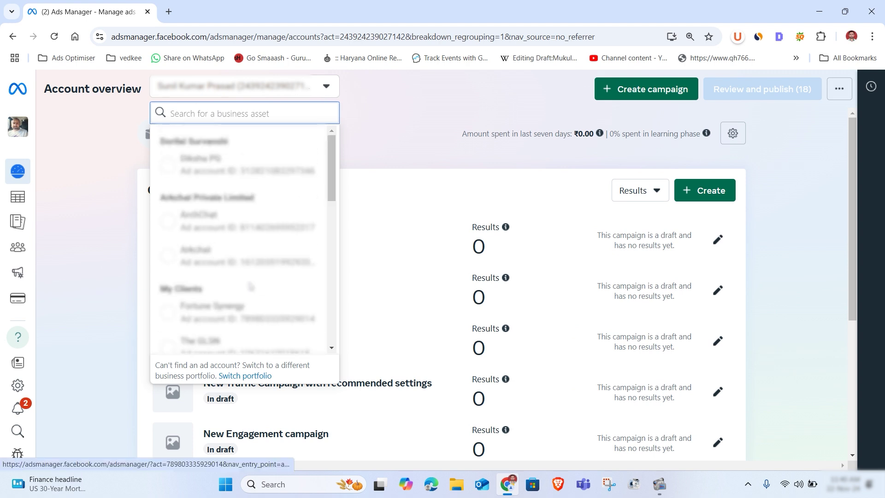
{"action": "scroll", "coordinate": [221, 262], "scroll_direction": "down", "scroll_amount": 2}
{"action": "left_click", "coordinate": [221, 265]}
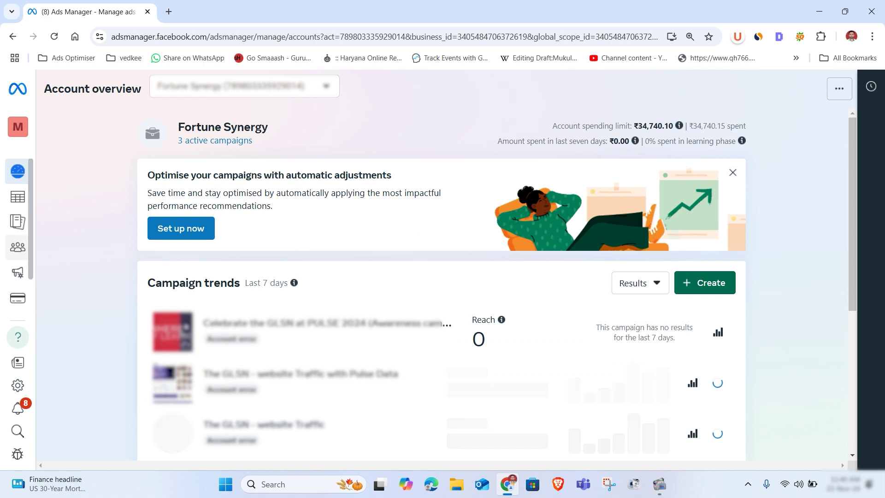
- Open the account's audiences and start creating a lookalike audience
{"action": "mouse_move", "coordinate": [28, 249]}
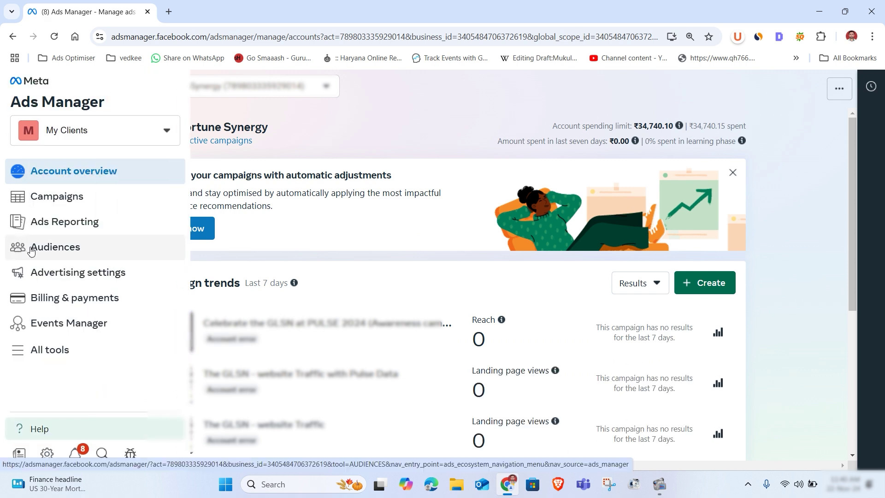
{"action": "left_click", "coordinate": [55, 249]}
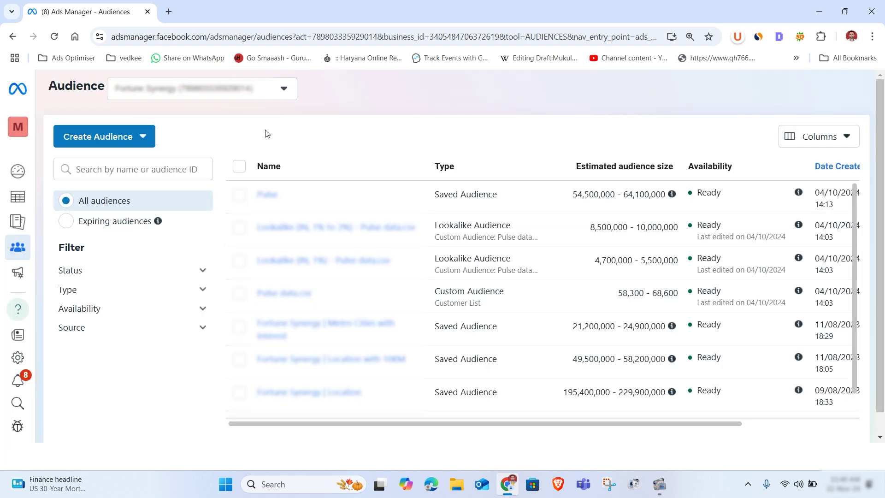
{"action": "left_click", "coordinate": [141, 140]}
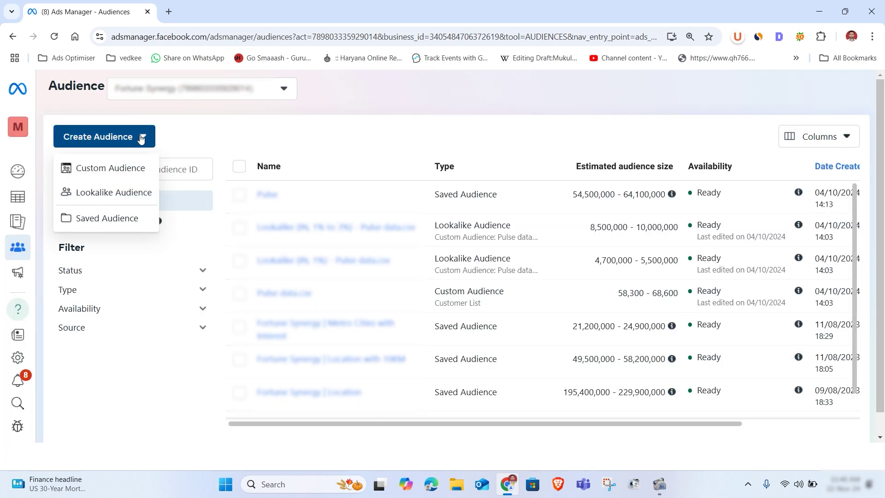
{"action": "mouse_move", "coordinate": [124, 194]}
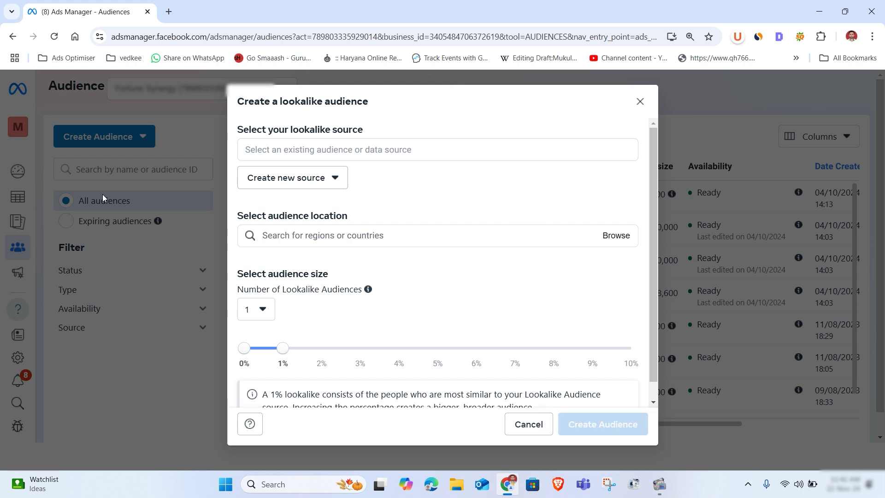
- Choose The GLSN page from the non-value-based sources as the lookalike source
{"action": "left_click", "coordinate": [284, 149]}
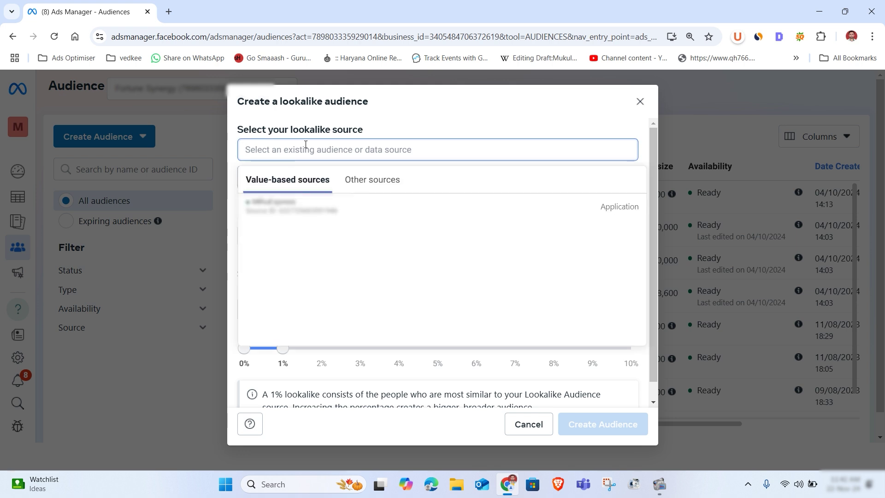
{"action": "mouse_move", "coordinate": [297, 210]}
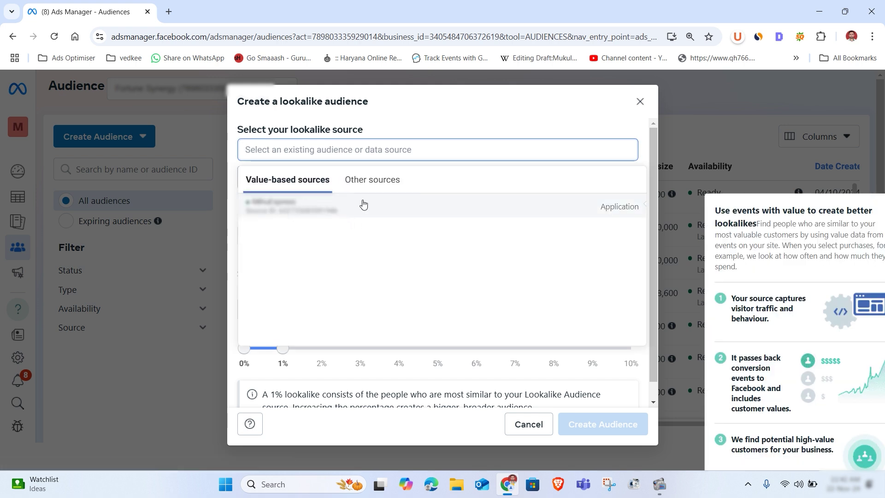
{"action": "left_click", "coordinate": [374, 180]}
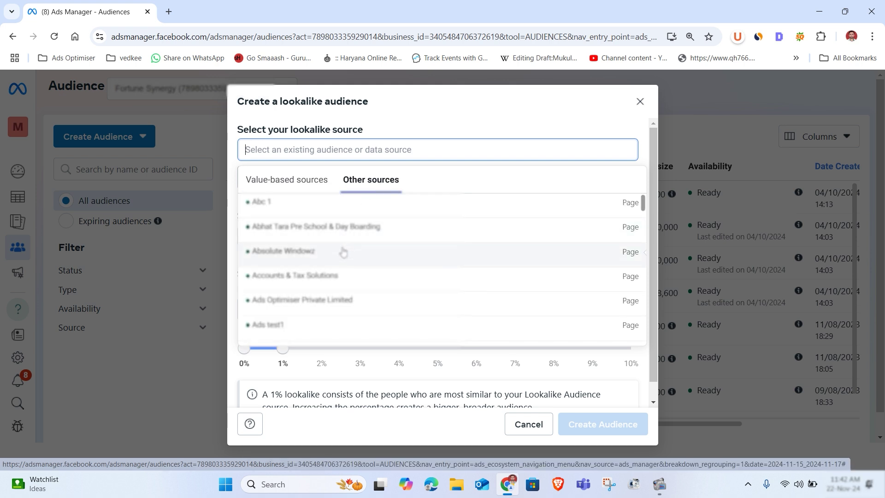
{"action": "scroll", "coordinate": [343, 252], "scroll_direction": "down", "scroll_amount": 10}
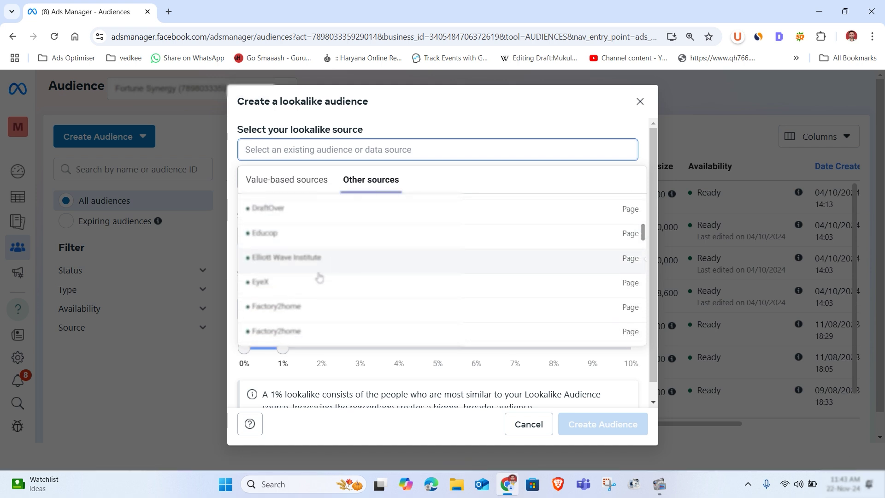
{"action": "scroll", "coordinate": [319, 276], "scroll_direction": "down", "scroll_amount": 12}
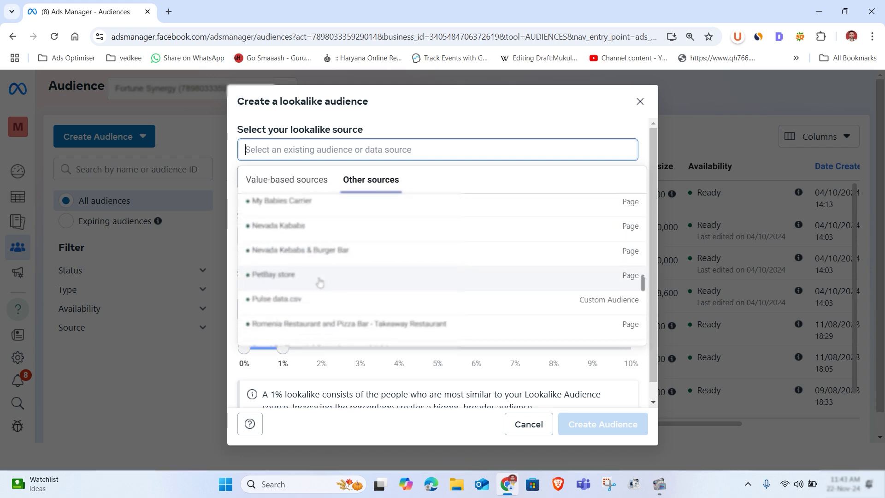
{"action": "scroll", "coordinate": [320, 281], "scroll_direction": "down", "scroll_amount": 6}
{"action": "left_click", "coordinate": [352, 272]}
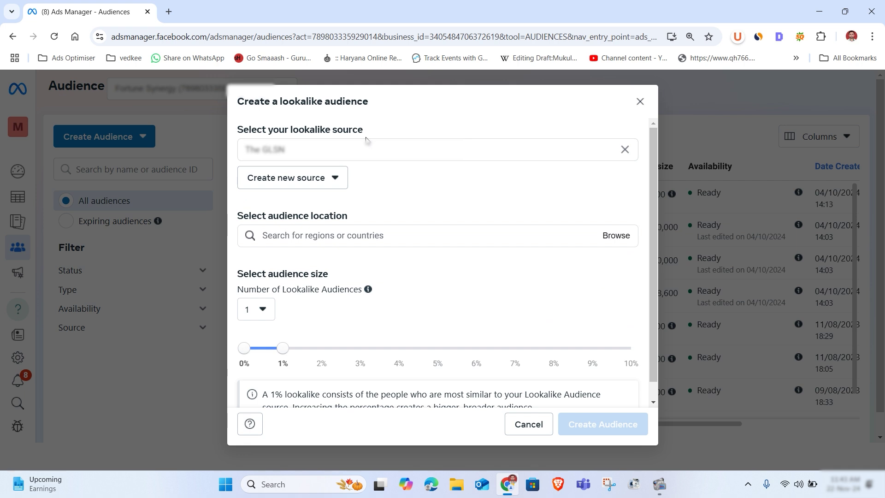
- Try to find the cities Pune and Lucknow as audience locations, clearing each search
{"action": "scroll", "coordinate": [362, 184], "scroll_direction": "down", "scroll_amount": 1}
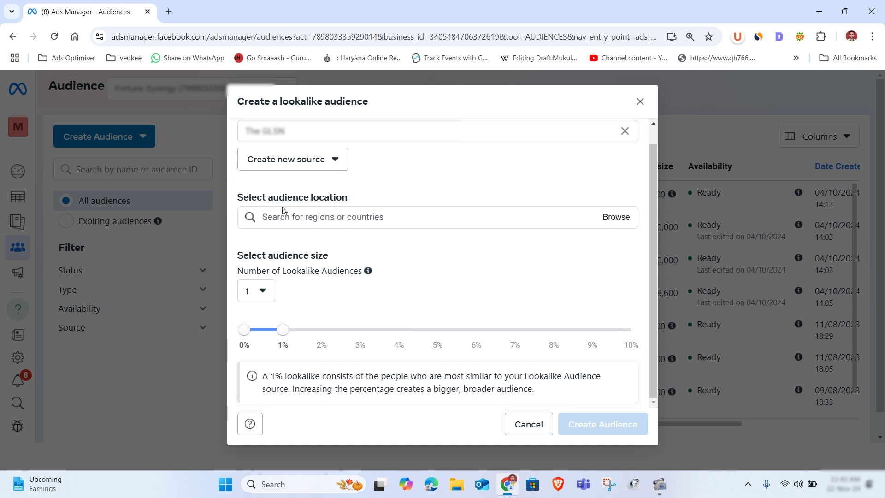
{"action": "left_click", "coordinate": [278, 214]}
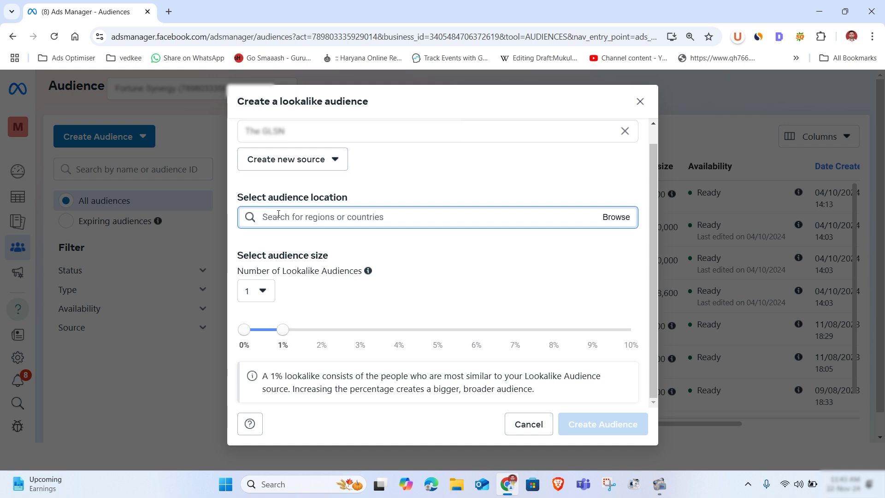
{"action": "type", "text": "pune"}
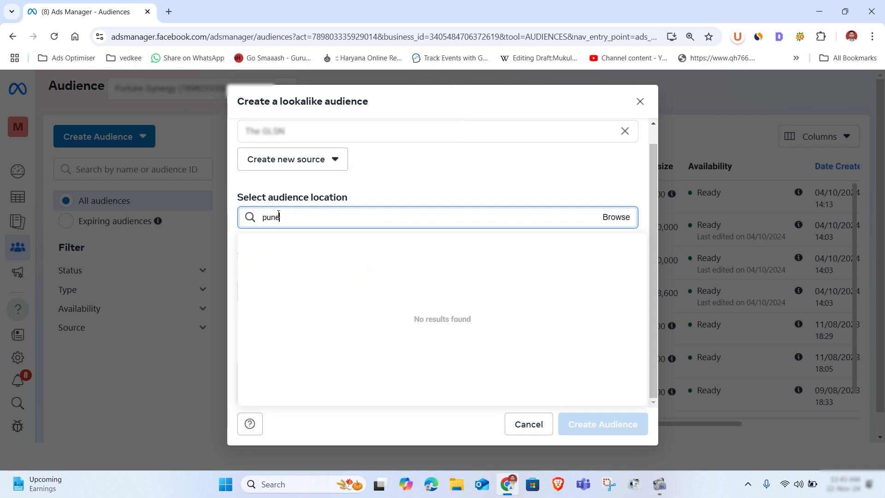
{"action": "key", "text": "BackSpace"}
{"action": "key", "text": "BackSpace"}
{"action": "key", "text": "BackSpace"}
{"action": "key", "text": "BackSpace"}
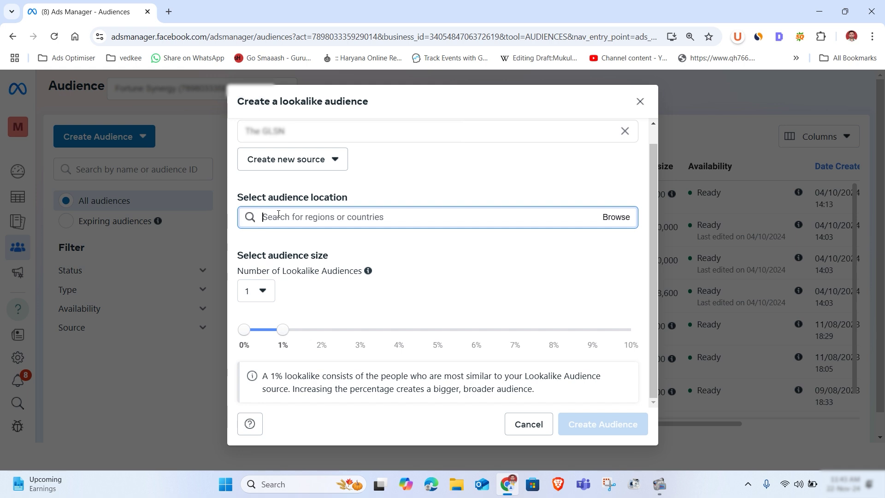
{"action": "type", "text": "luckn"}
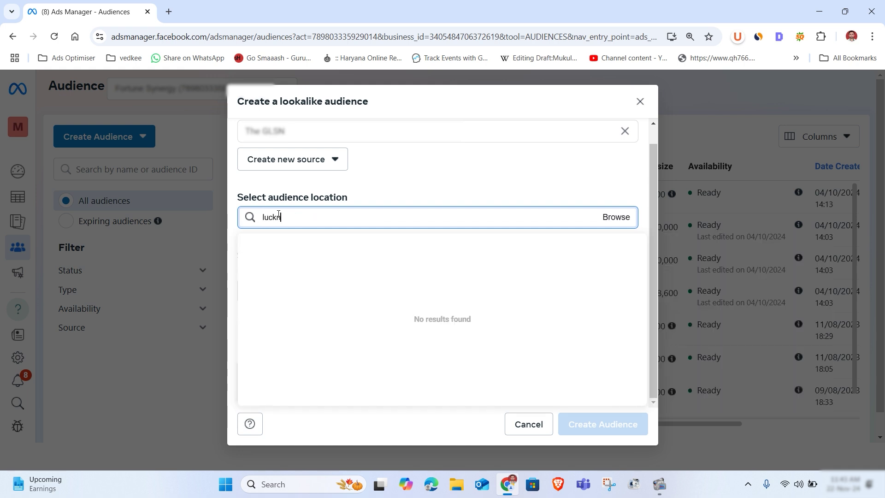
{"action": "type", "text": "ow"}
{"action": "key", "text": "BackSpace"}
{"action": "key", "text": "BackSpace"}
{"action": "key", "text": "BackSpace"}
{"action": "key", "text": "BackSpace"}
{"action": "key", "text": "BackSpace"}
{"action": "key", "text": "BackSpace"}
{"action": "key", "text": "BackSpace"}
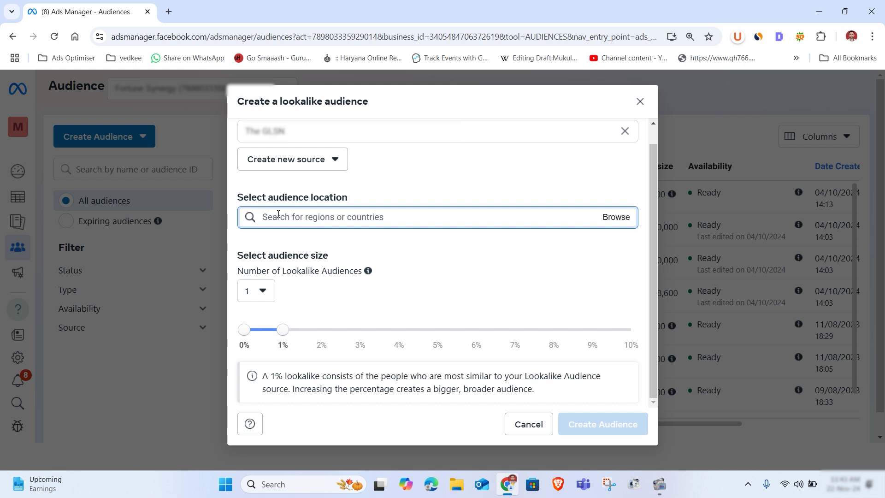
- Search the audience locations for India and add it as the target country
{"action": "type", "text": "india"}
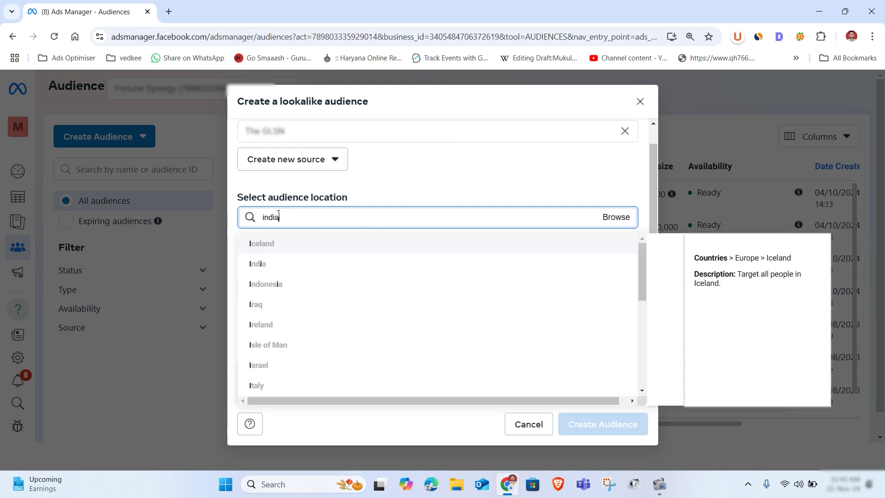
{"action": "left_click", "coordinate": [281, 243]}
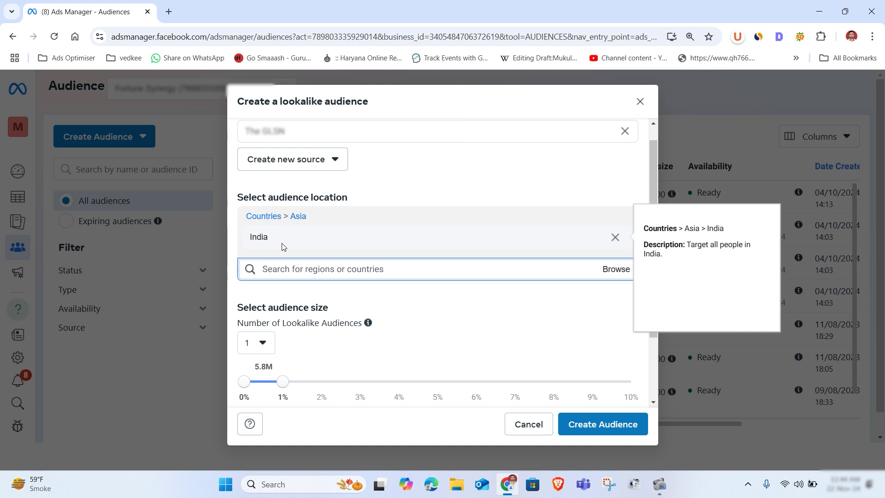
- Try lookalike audience sizes of 2%, 1% and 3% for the India audience
{"action": "scroll", "coordinate": [282, 251], "scroll_direction": "down", "scroll_amount": 1}
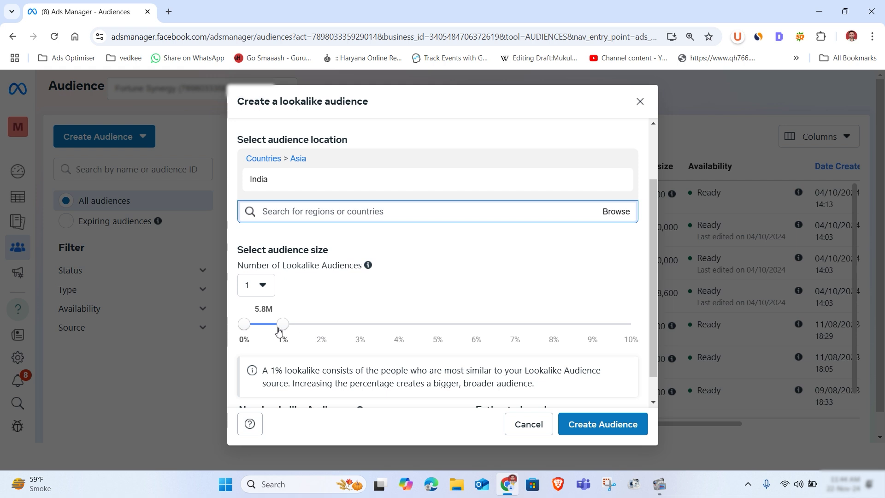
{"action": "left_click_drag", "start_coordinate": [278, 330], "coordinate": [322, 330]}
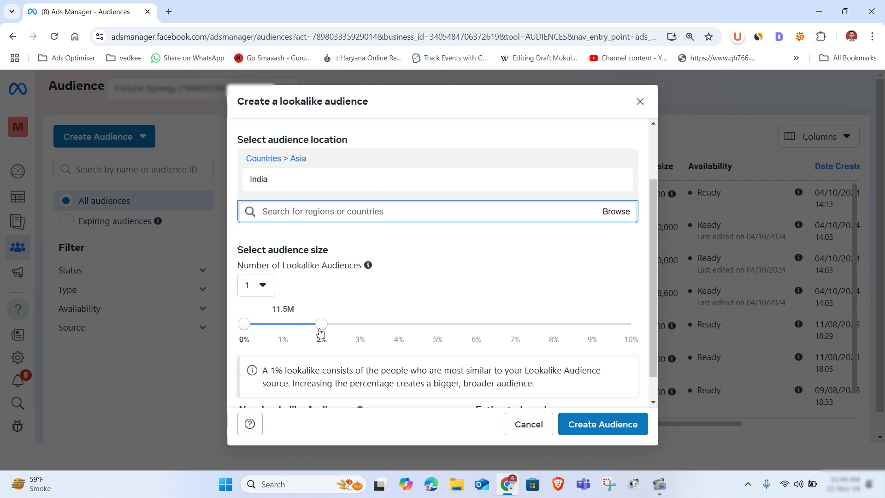
{"action": "left_click_drag", "start_coordinate": [320, 326], "coordinate": [290, 336]}
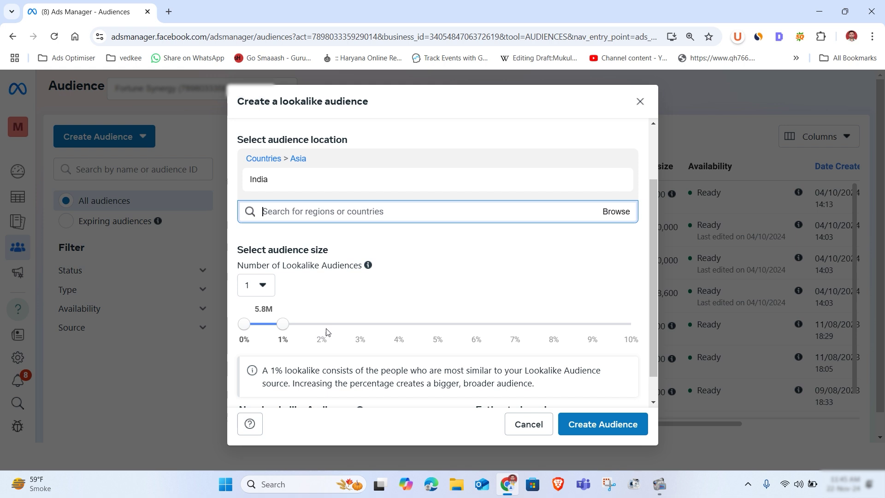
{"action": "left_click_drag", "start_coordinate": [286, 330], "coordinate": [322, 333]}
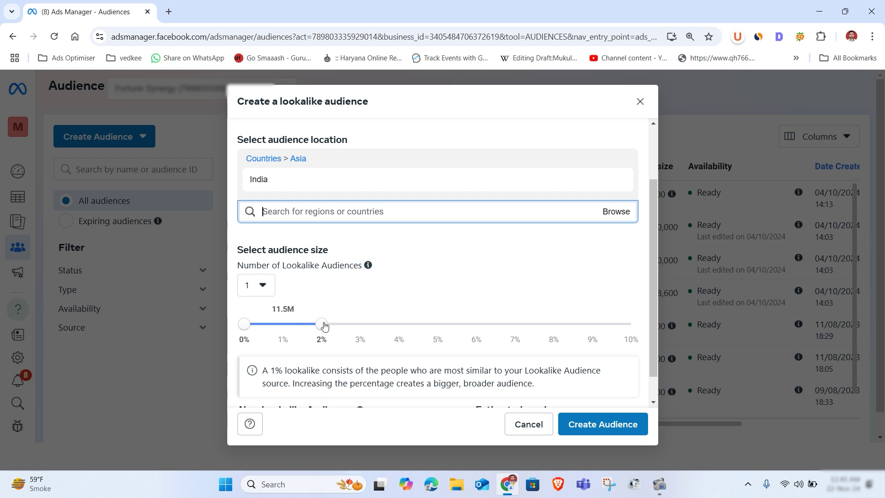
{"action": "left_click_drag", "start_coordinate": [326, 326], "coordinate": [349, 330]}
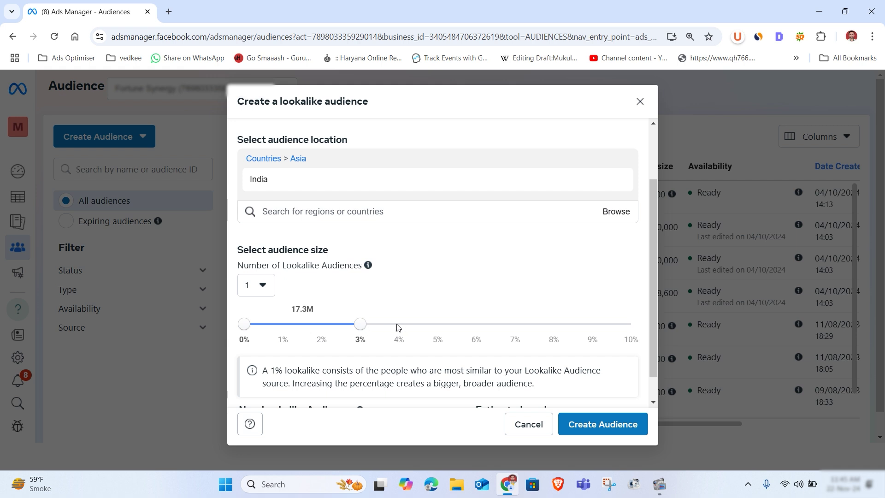
{"action": "scroll", "coordinate": [411, 328], "scroll_direction": "down", "scroll_amount": 1}
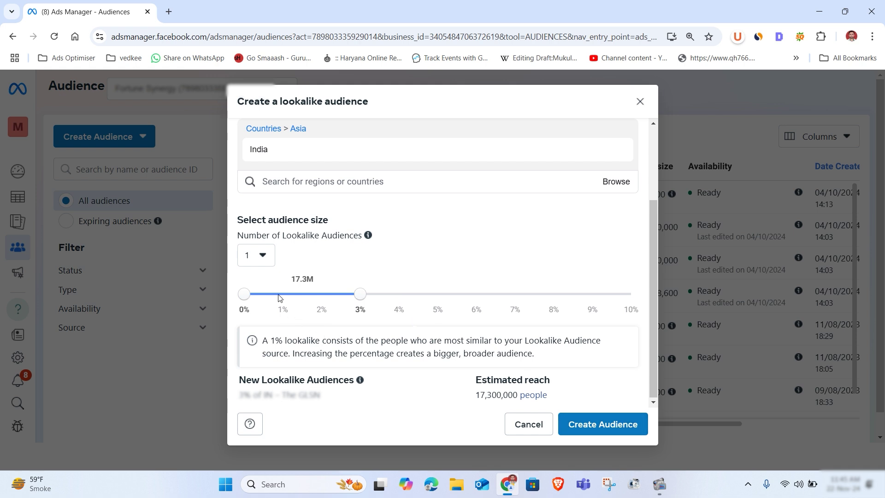
- Set the audience size to 1%, try to create the lookalike audience, and close its dialog
{"action": "left_click_drag", "start_coordinate": [360, 295], "coordinate": [283, 298]}
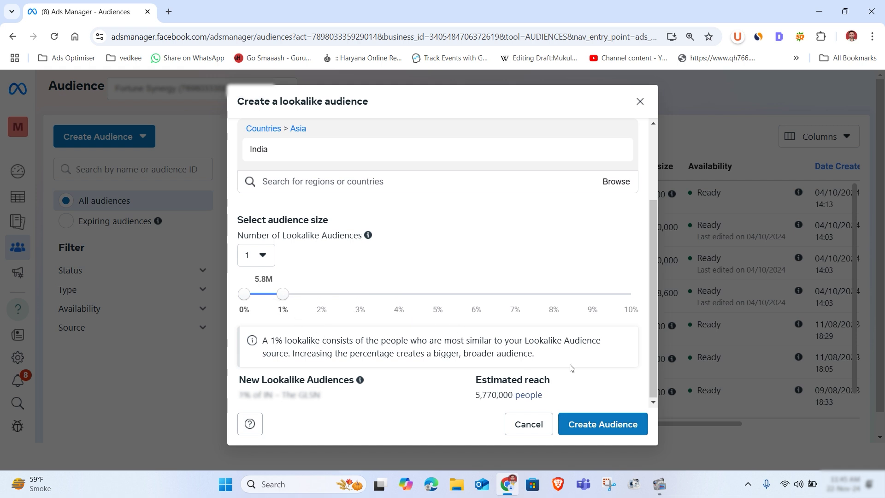
{"action": "left_click", "coordinate": [595, 425]}
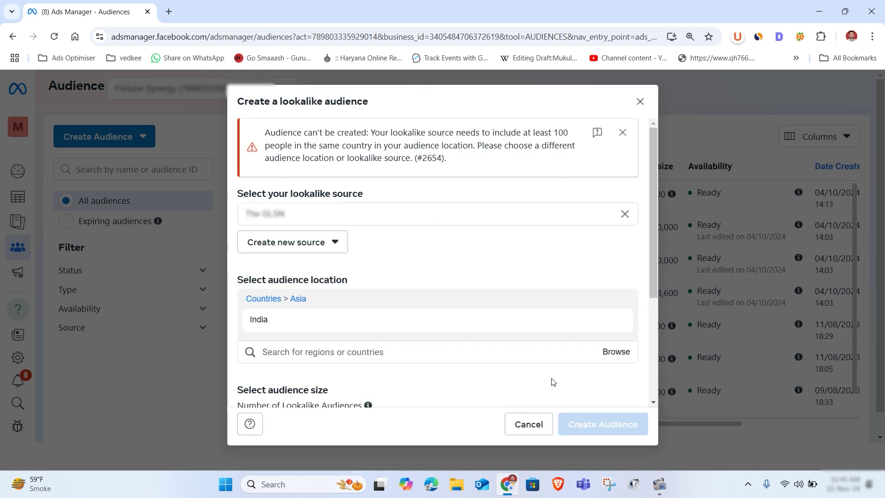
{"action": "scroll", "coordinate": [552, 381], "scroll_direction": "down", "scroll_amount": 3}
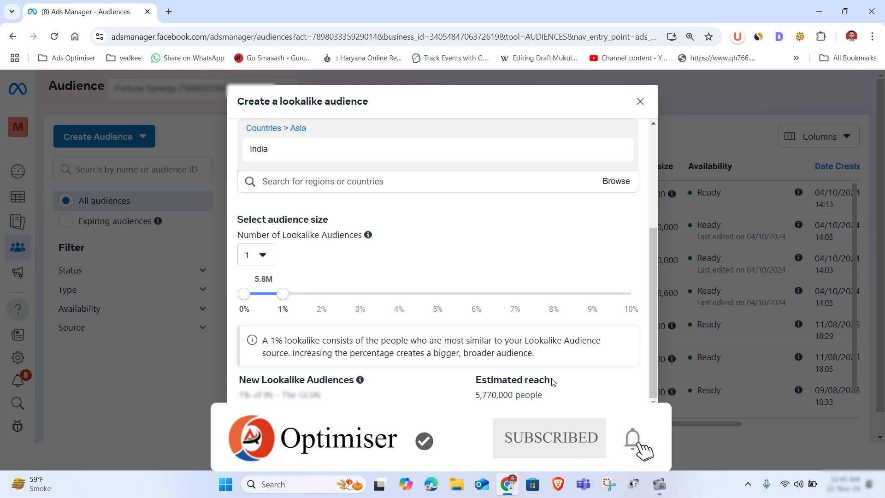
{"action": "left_click", "coordinate": [640, 101]}
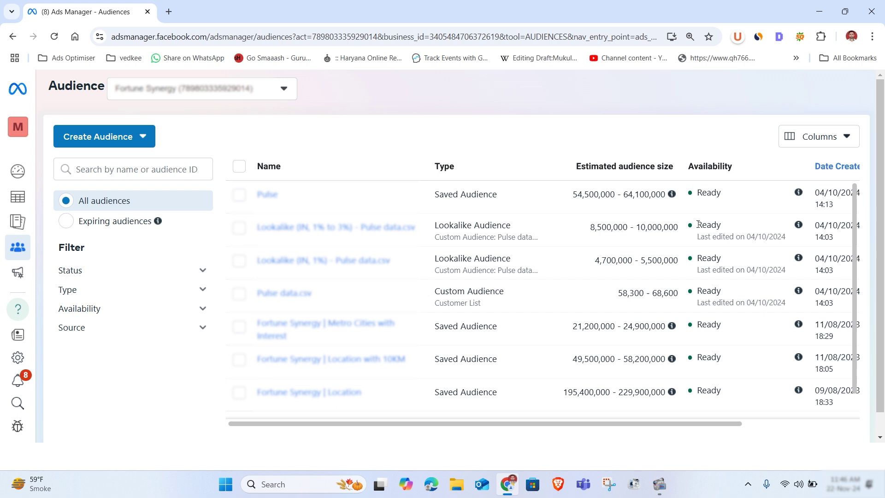
- Check the availability status of the 1% to 3% India lookalike audience in the audience list
{"action": "left_click_drag", "start_coordinate": [699, 224], "coordinate": [726, 230]}
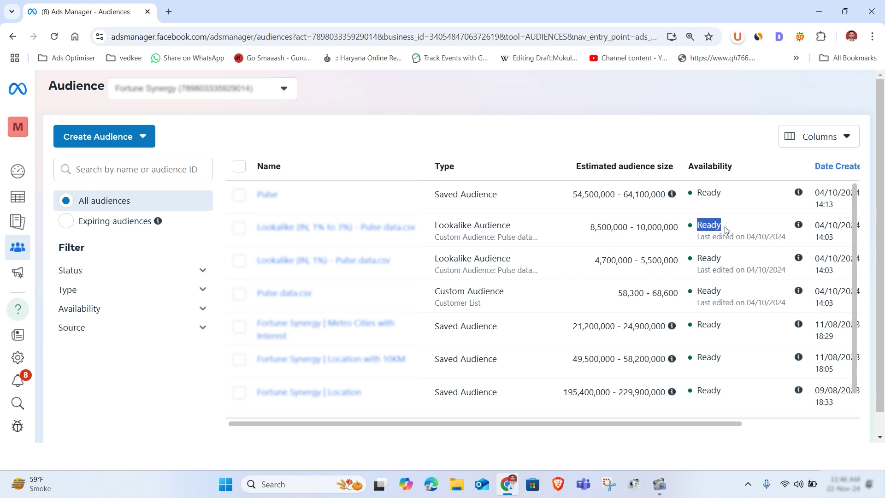